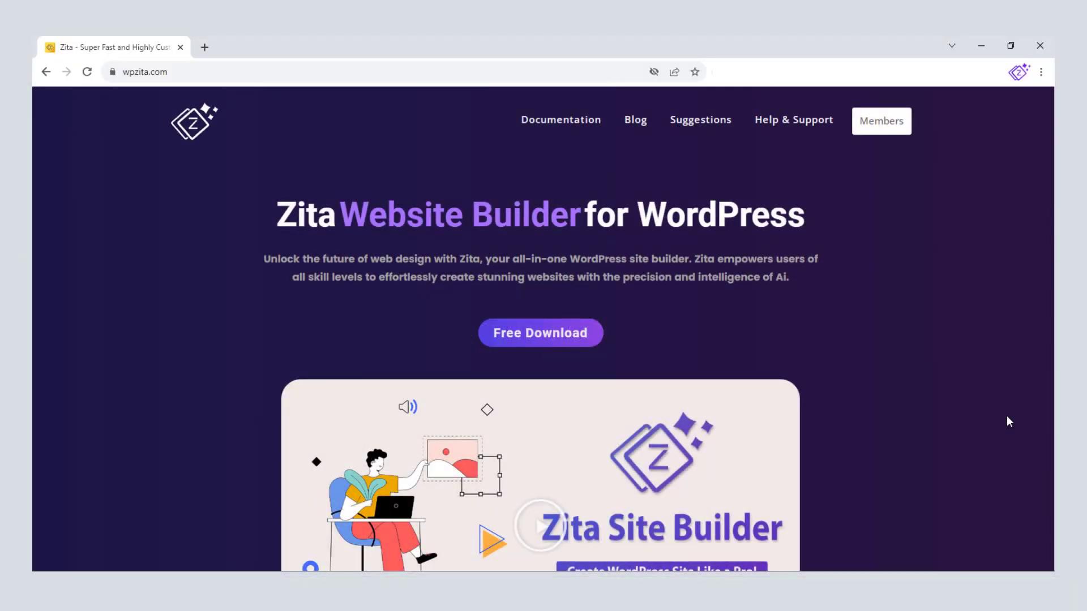
Download the free ai-site-builder.zip (386 KB) from wpzita.com and save it to the Desktop.
left_click(559, 338)
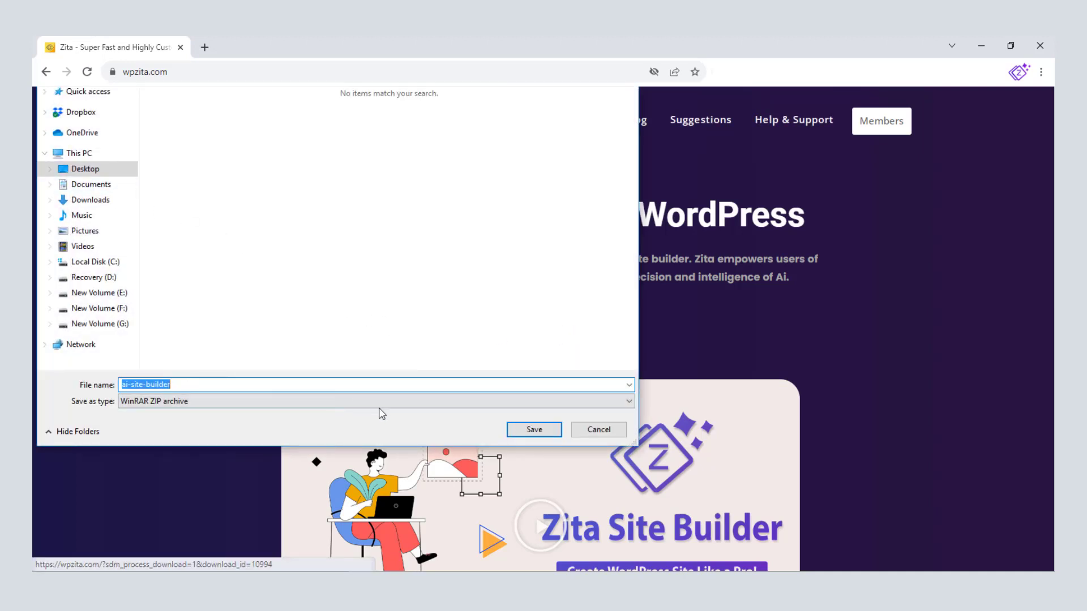
left_click(531, 430)
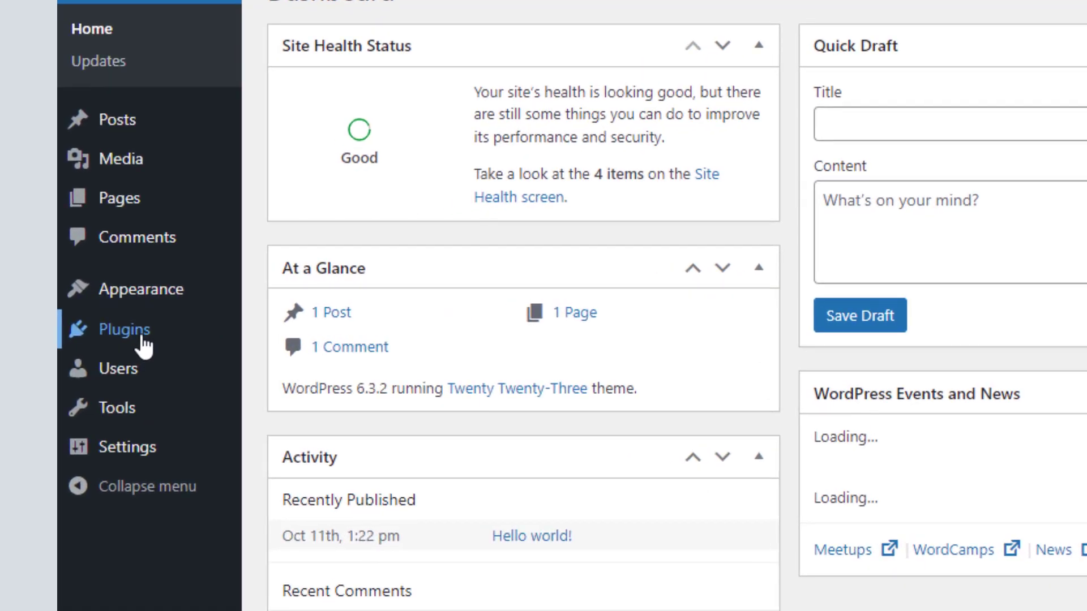
Go to Plugins > Add New and bring up the Upload Plugin panel.
mouse_move(144, 347)
left_click(327, 348)
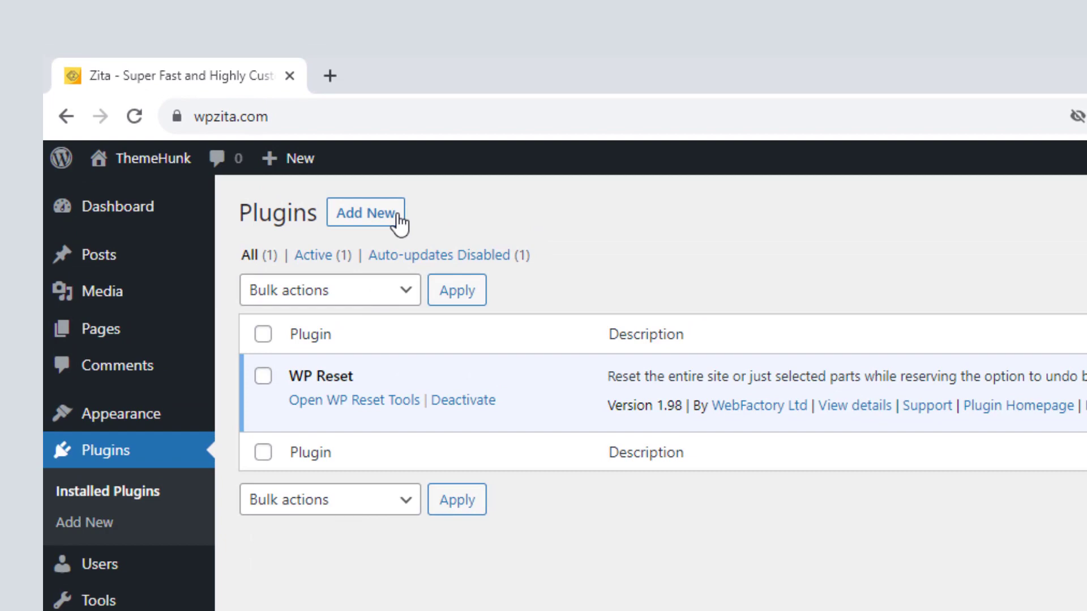
left_click(397, 213)
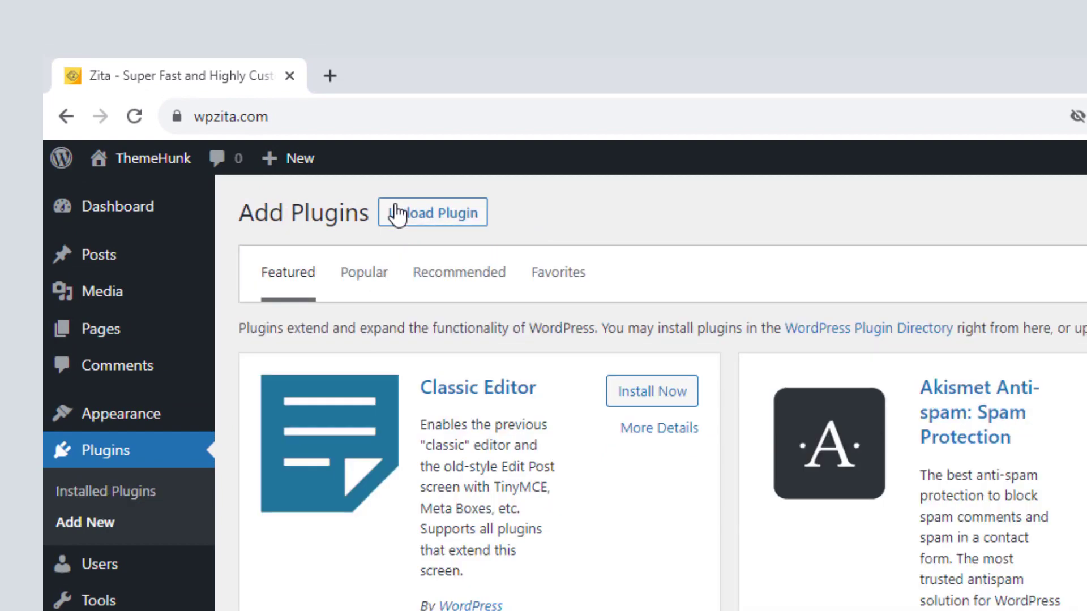
left_click(399, 214)
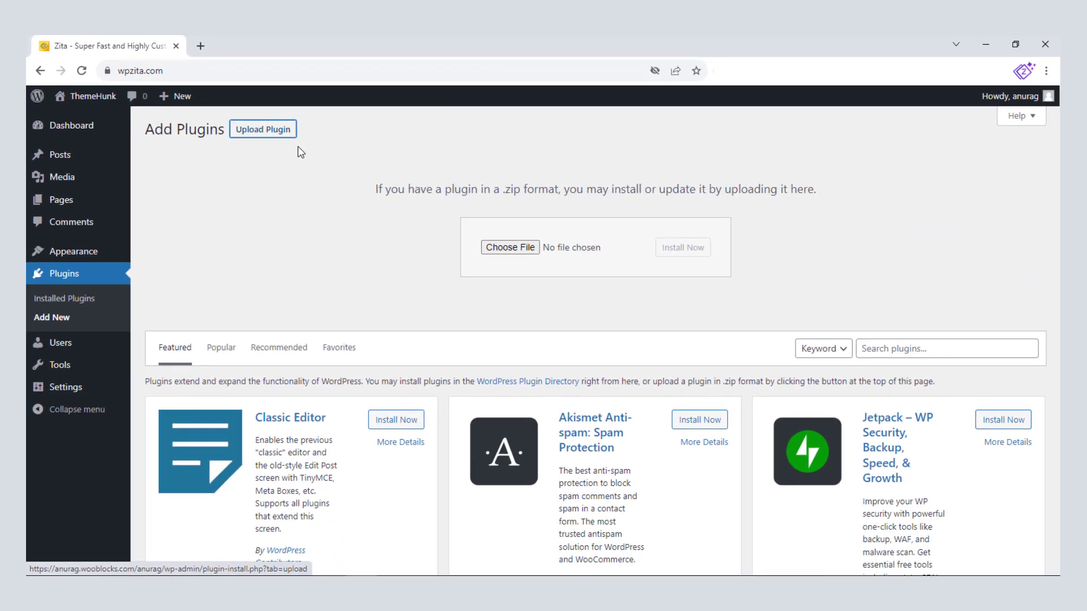
Upload ai-site-builder.zip from the Desktop, install it and activate AI Site Builder.
left_click(523, 248)
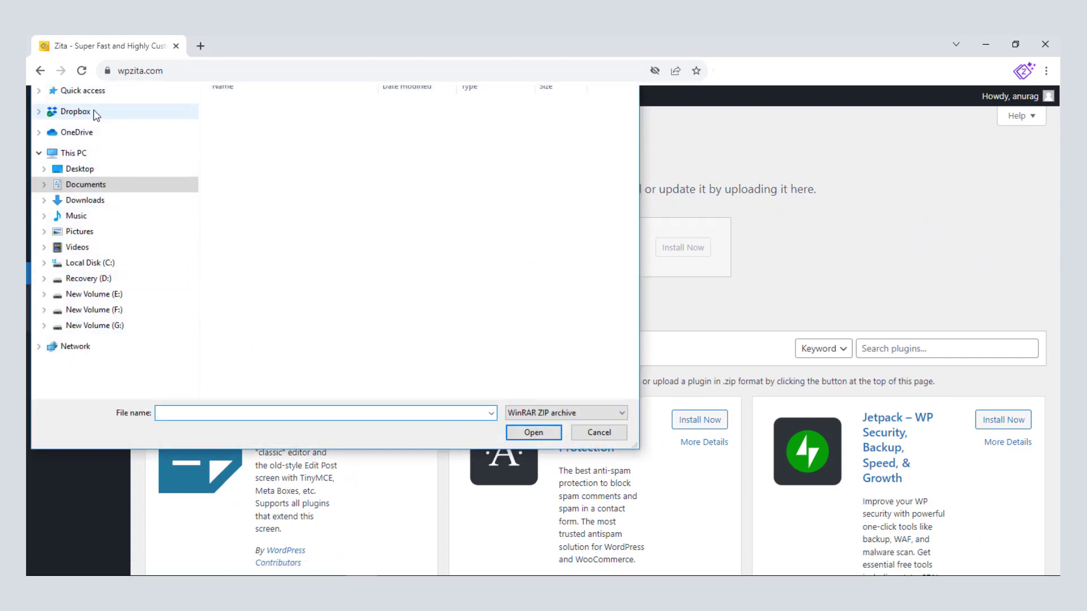
left_click(94, 170)
double_click(273, 111)
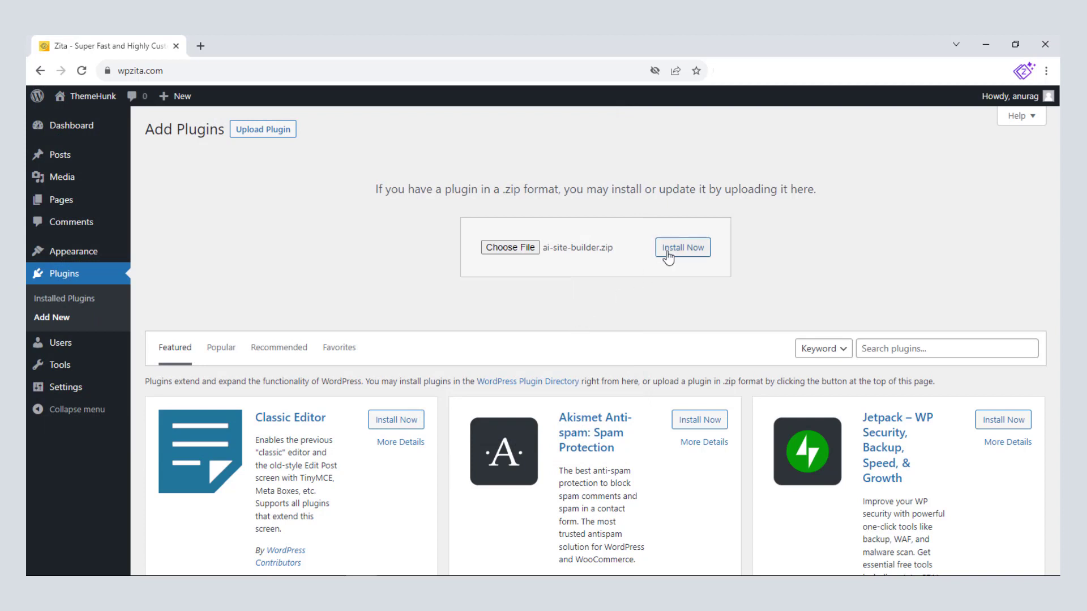
left_click(667, 252)
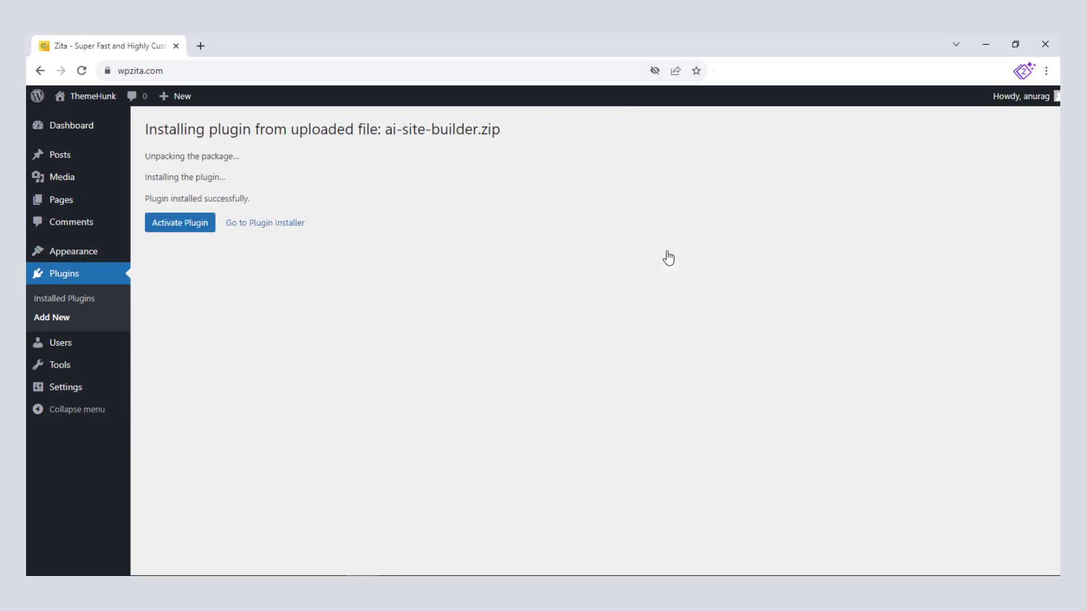
left_click(168, 226)
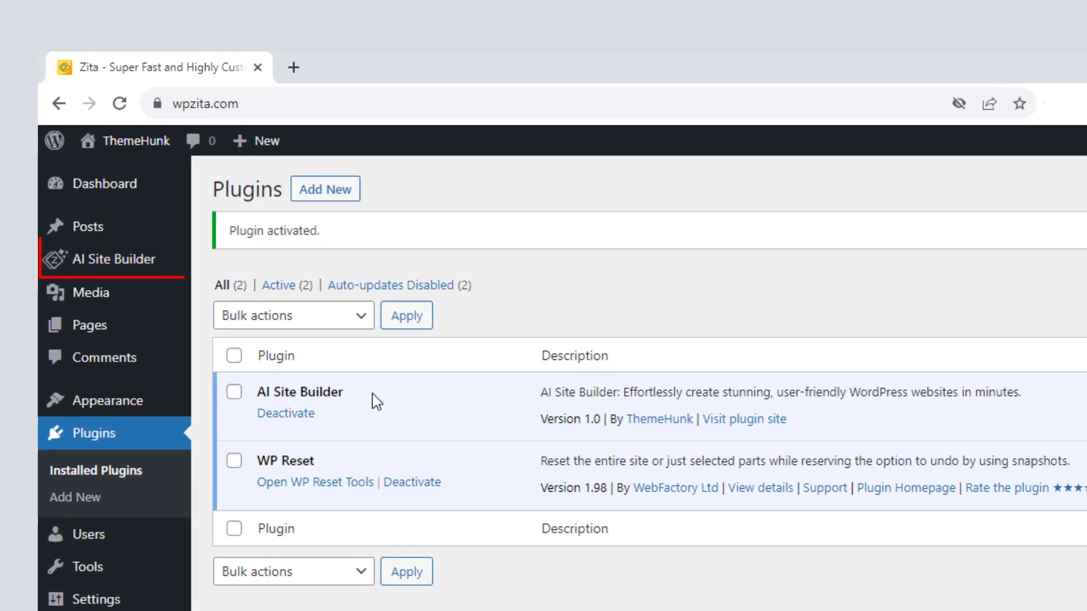
Open the AI Site Builder dashboard and browse its documentation, help and tutorial video sections.
left_click(129, 261)
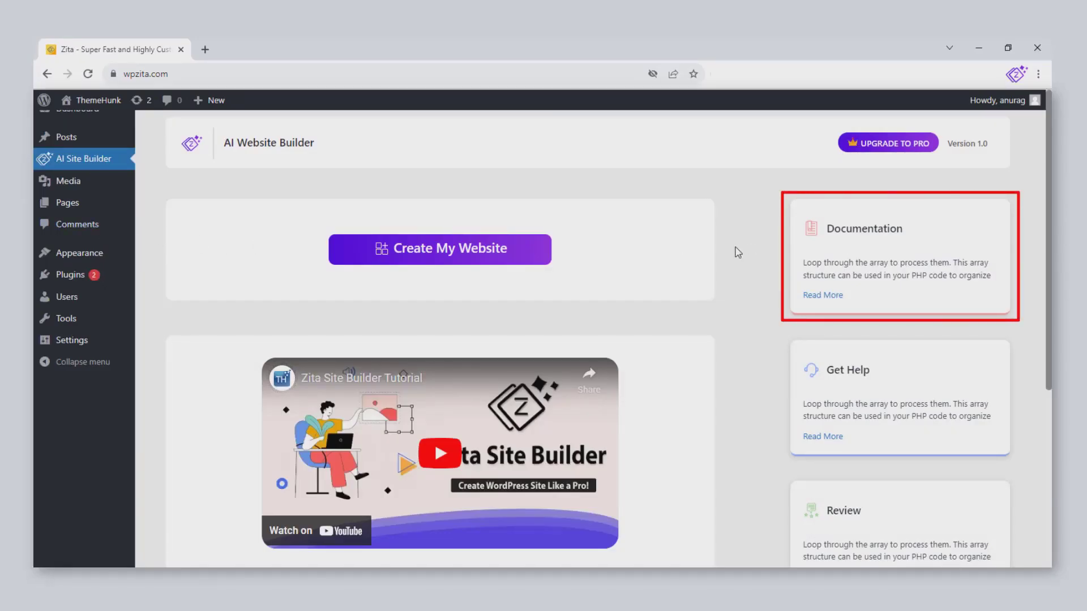
scroll(737, 253, "down", 5)
scroll(737, 252, "up", 1)
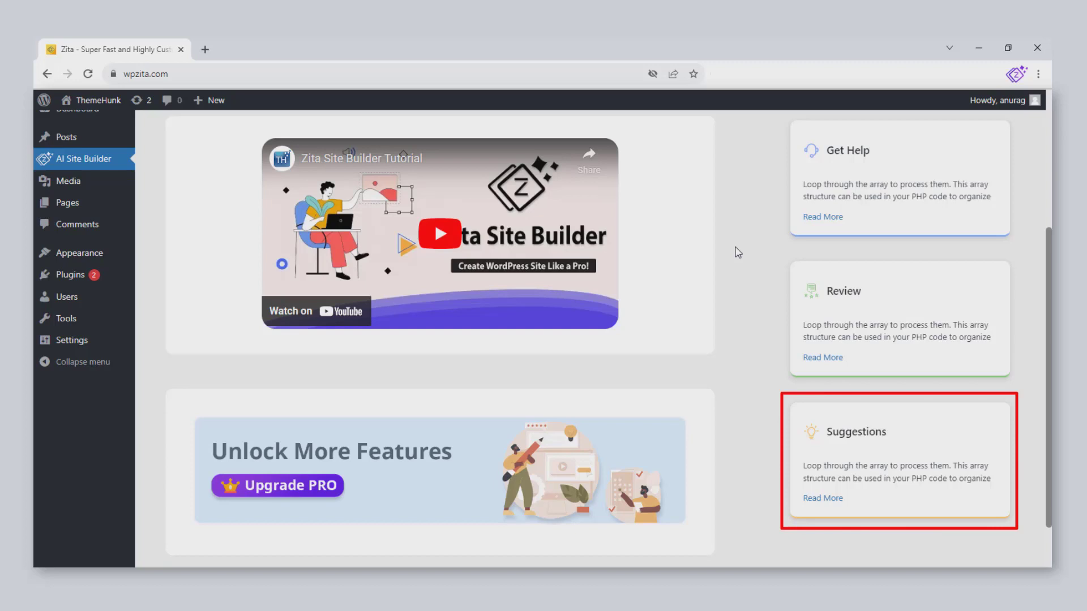
scroll(737, 252, "up", 4)
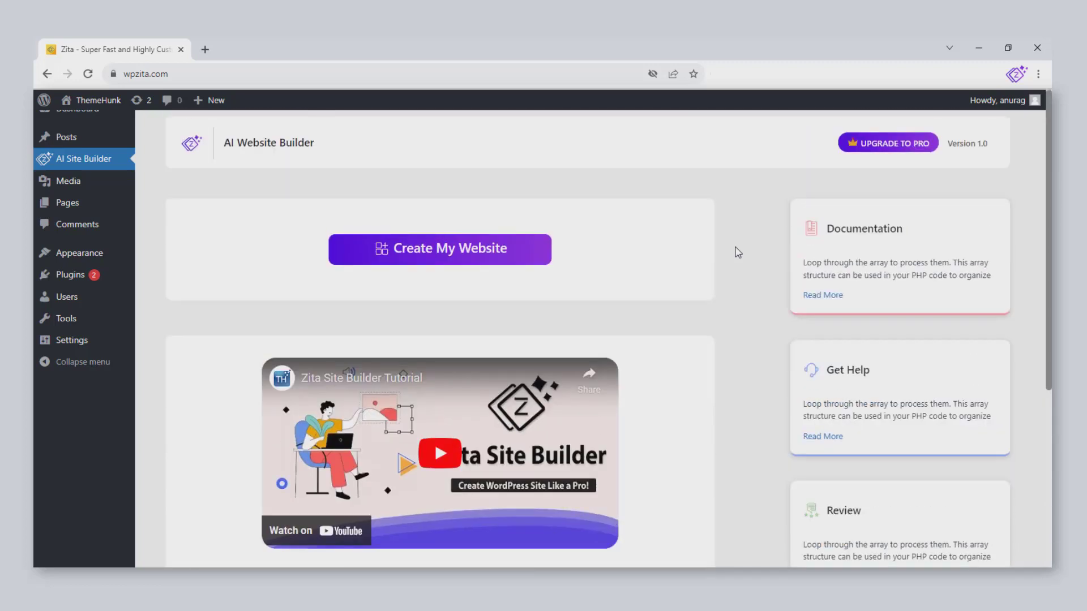
Start Create My Website, keep Elementor as builder and filter templates to Ecommerce.
left_click(482, 260)
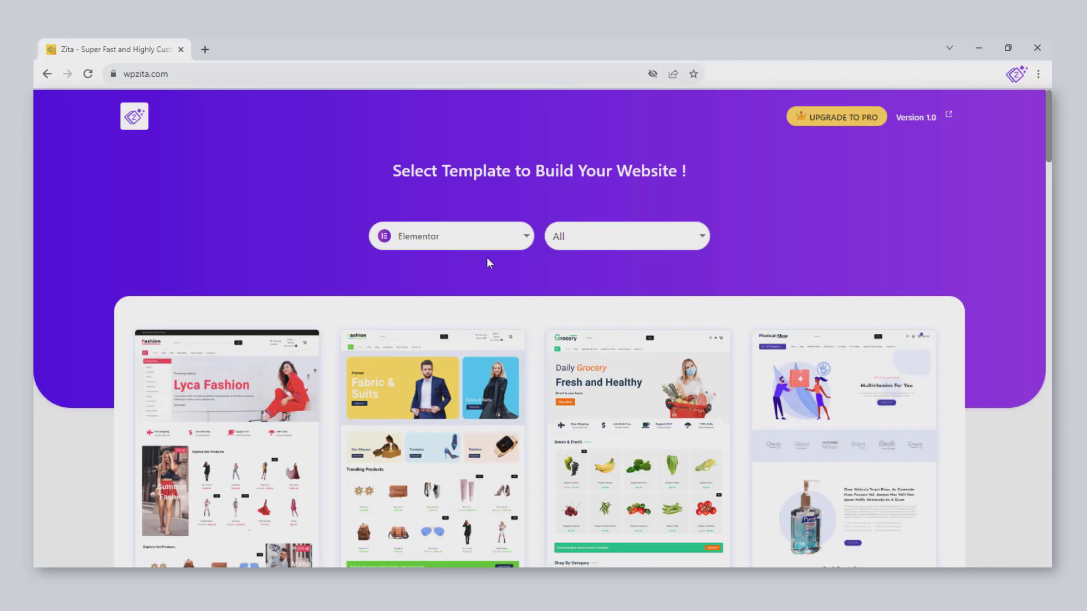
left_click(502, 245)
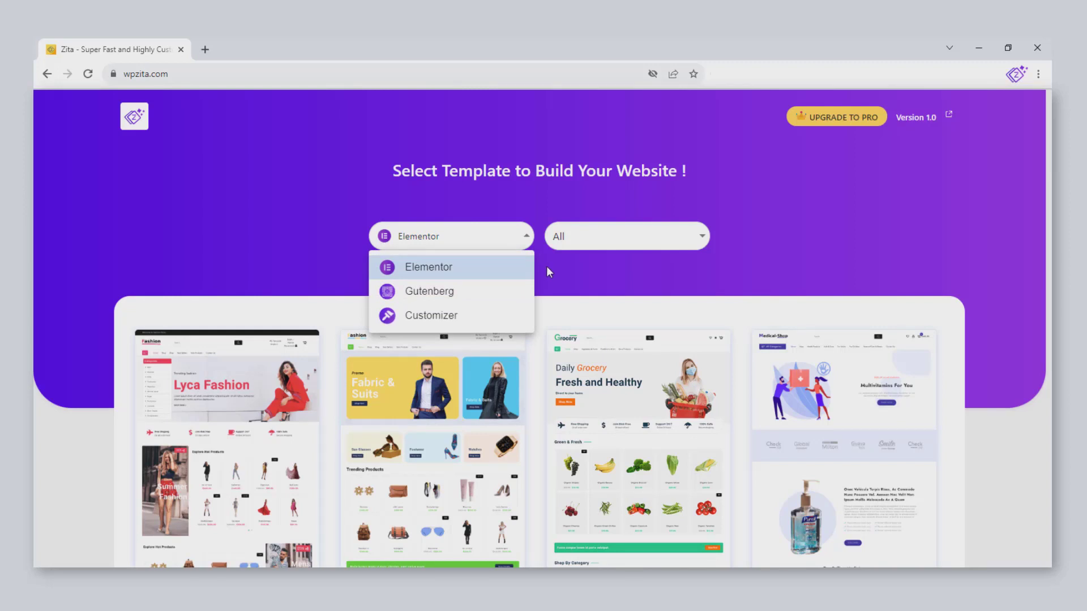
key("Down")
key("Down")
key("Down")
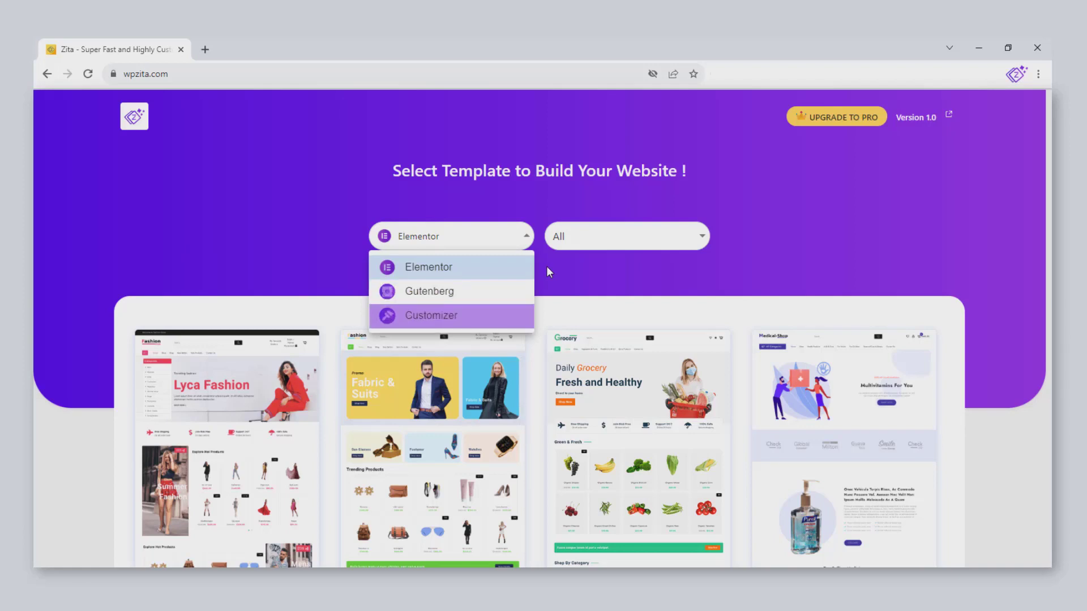
left_click(507, 242)
left_click(626, 237)
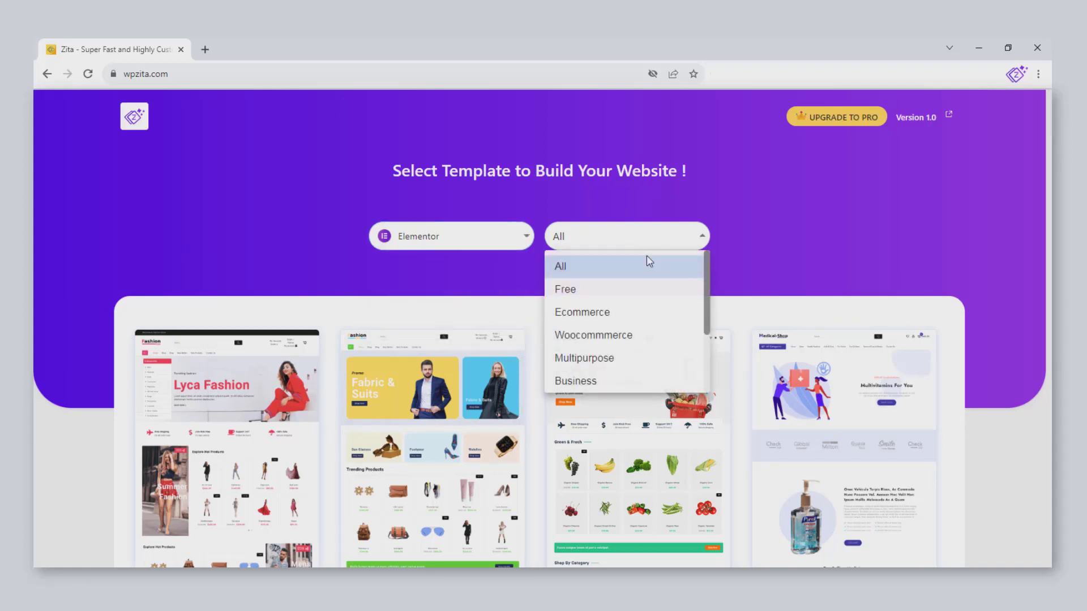
mouse_move(710, 274)
left_mouse_down()
mouse_move(718, 351)
mouse_move(709, 273)
left_mouse_up()
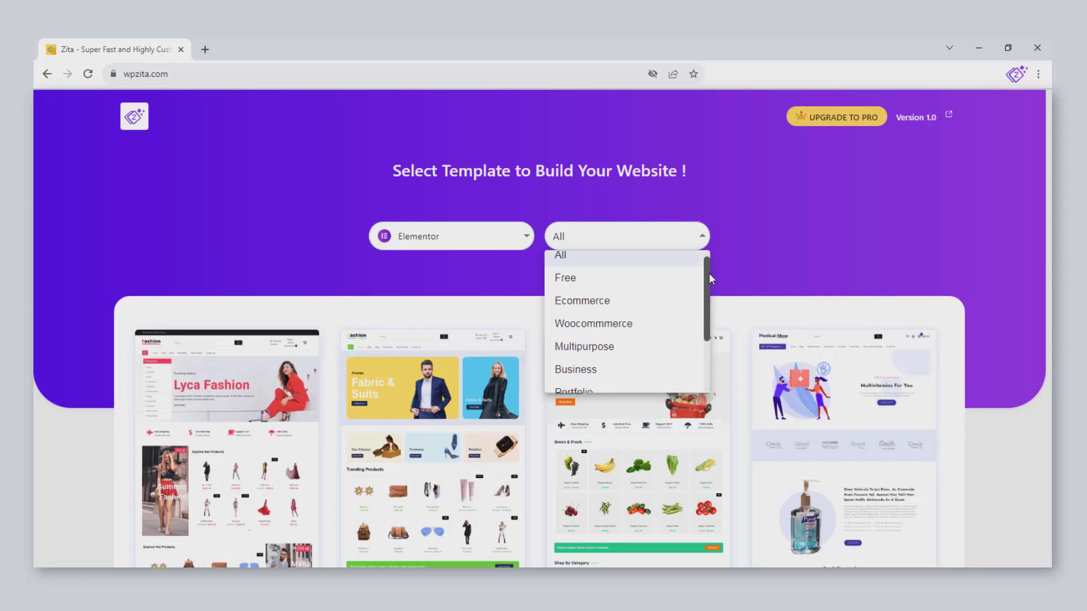
left_click(631, 314)
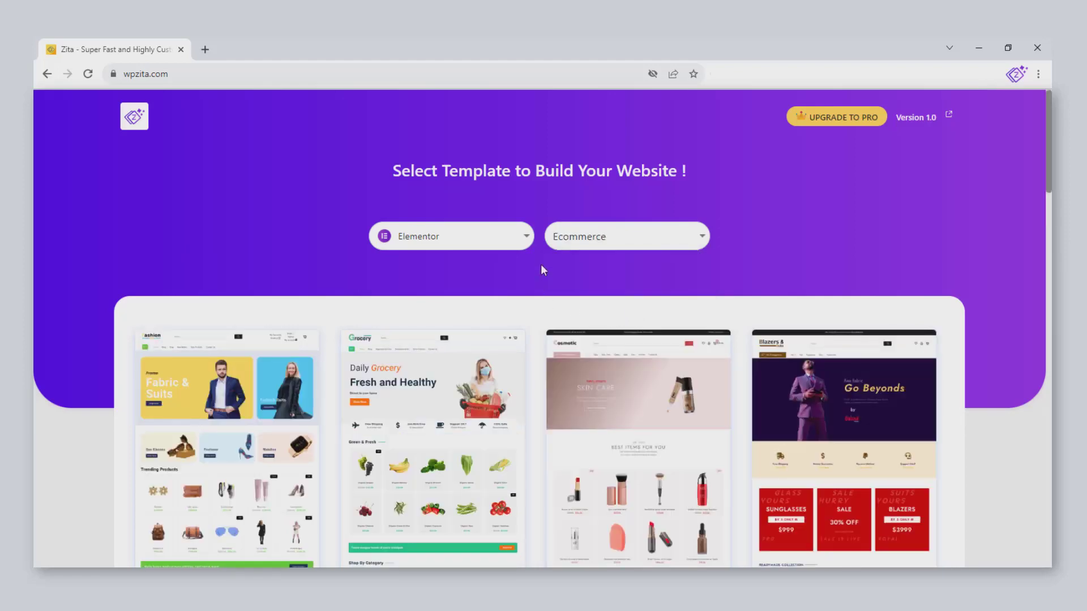
scroll(542, 328, "down", 20)
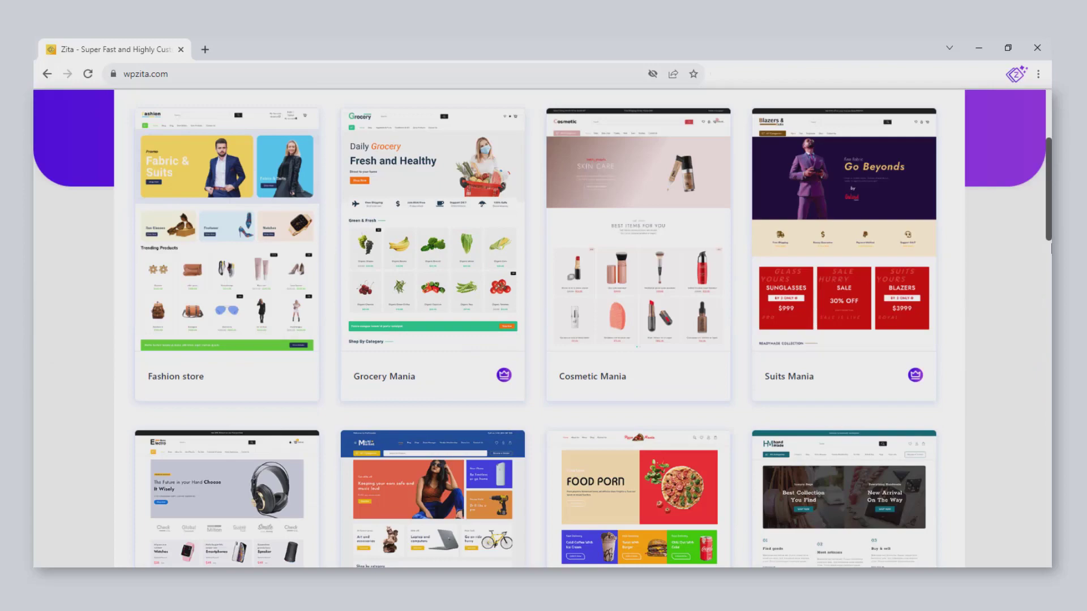
Scroll back up the Ecommerce template list to the Fashion store template.
scroll(688, 311, "up", 20)
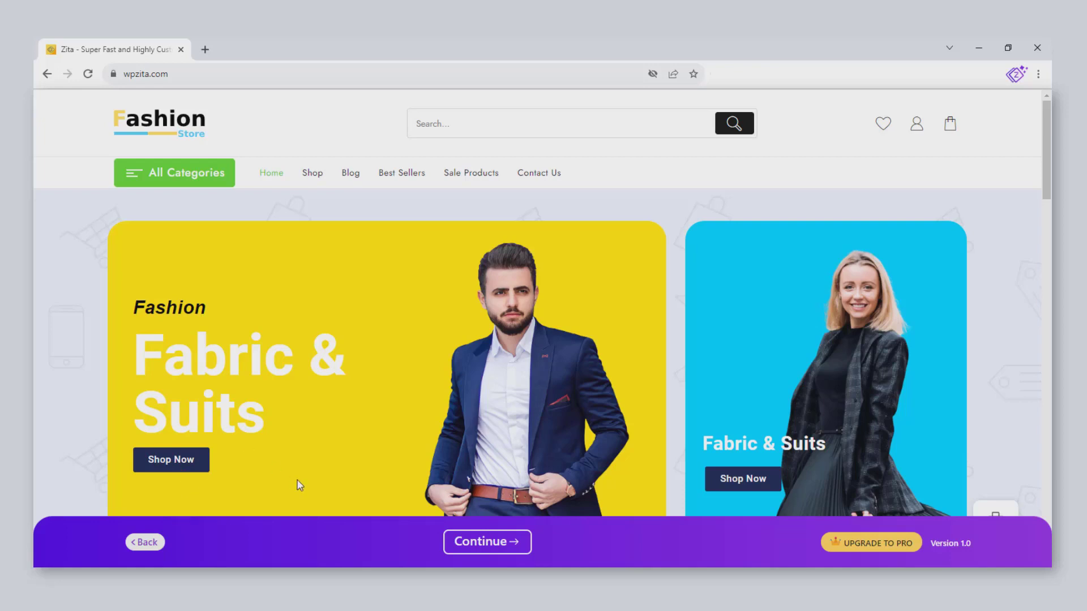
Continue with the Fashion store template and build the website from it.
left_click(478, 543)
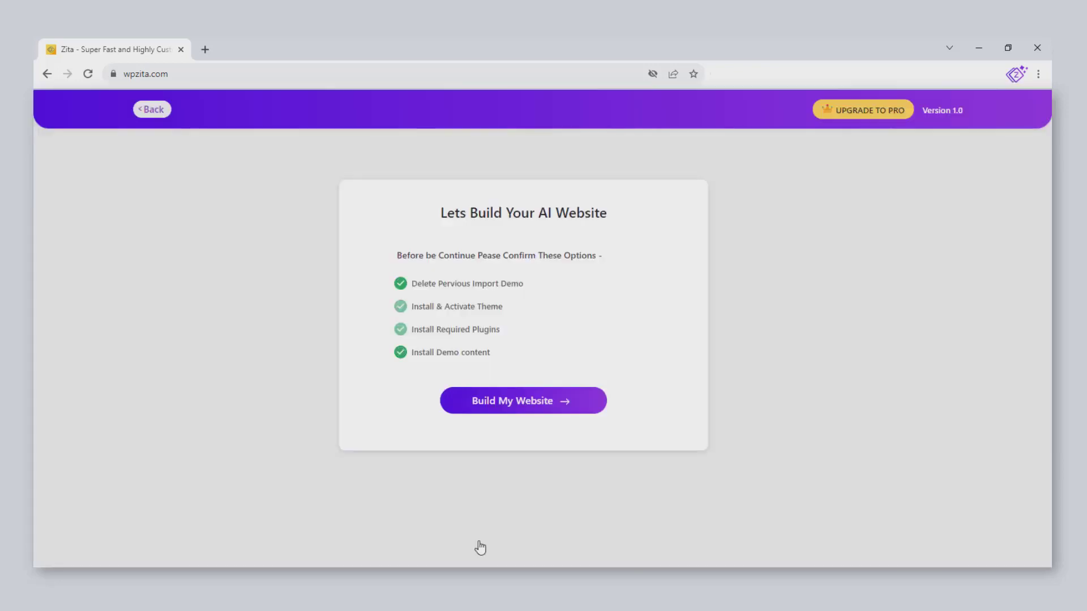
left_click(519, 403)
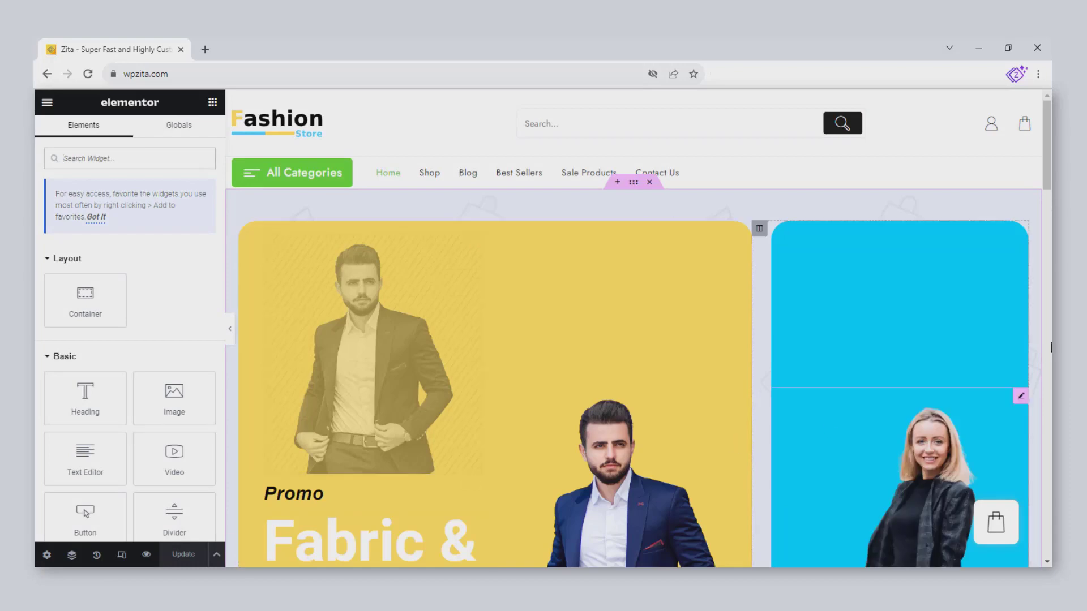
Scroll the Fashion Store homepage down to the footer, then jump back to the top.
left_click_drag(1047, 152, 1050, 548)
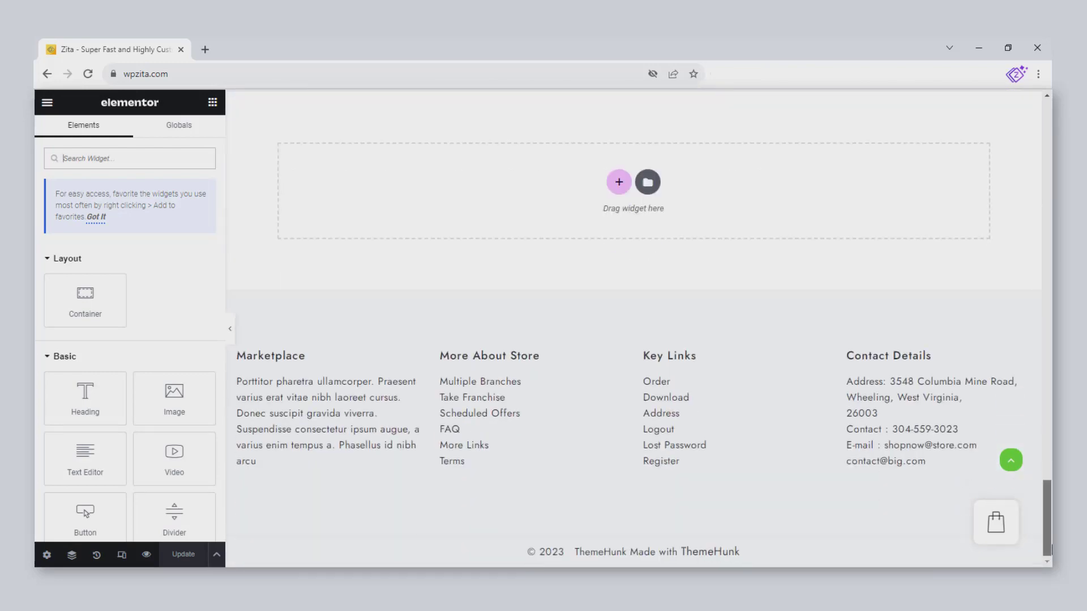
left_click(1011, 461)
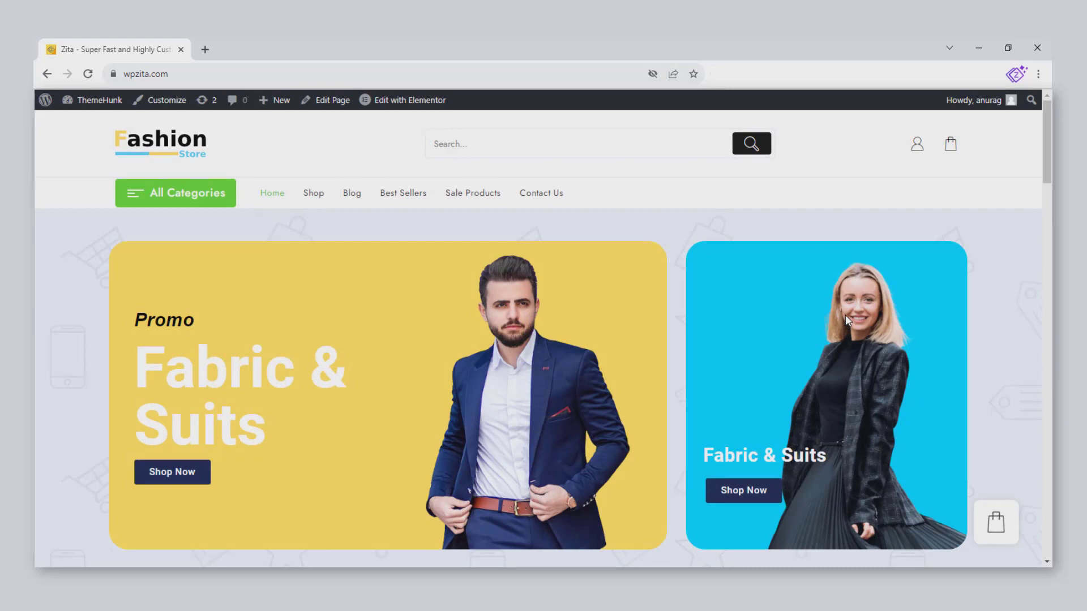
Scroll the live Fashion Store homepage past the category tiles and Trending Products, then back up.
scroll(991, 315, "down", 5)
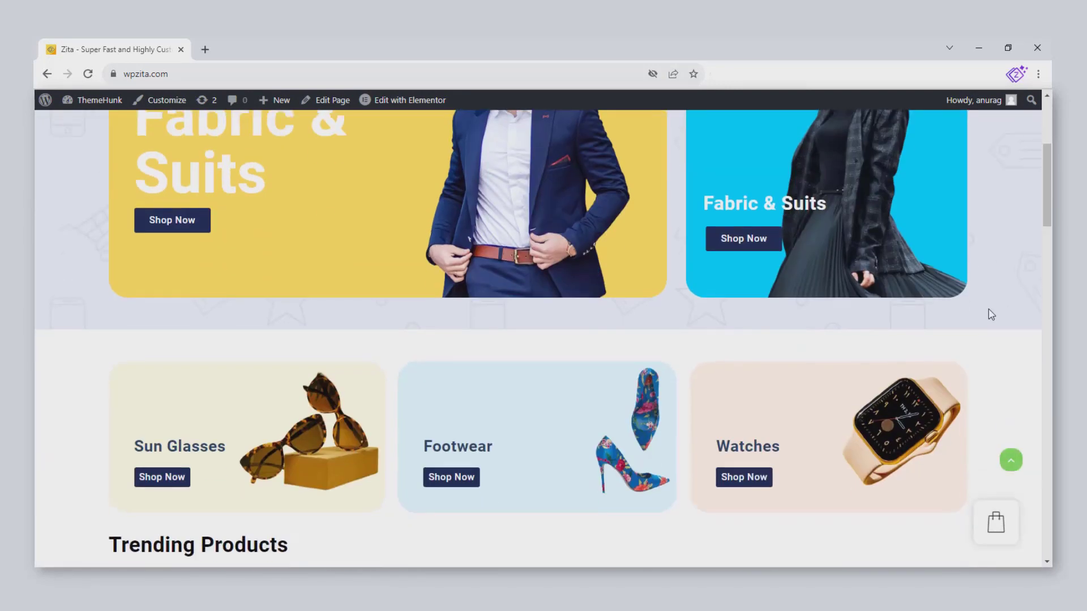
scroll(990, 315, "down", 15)
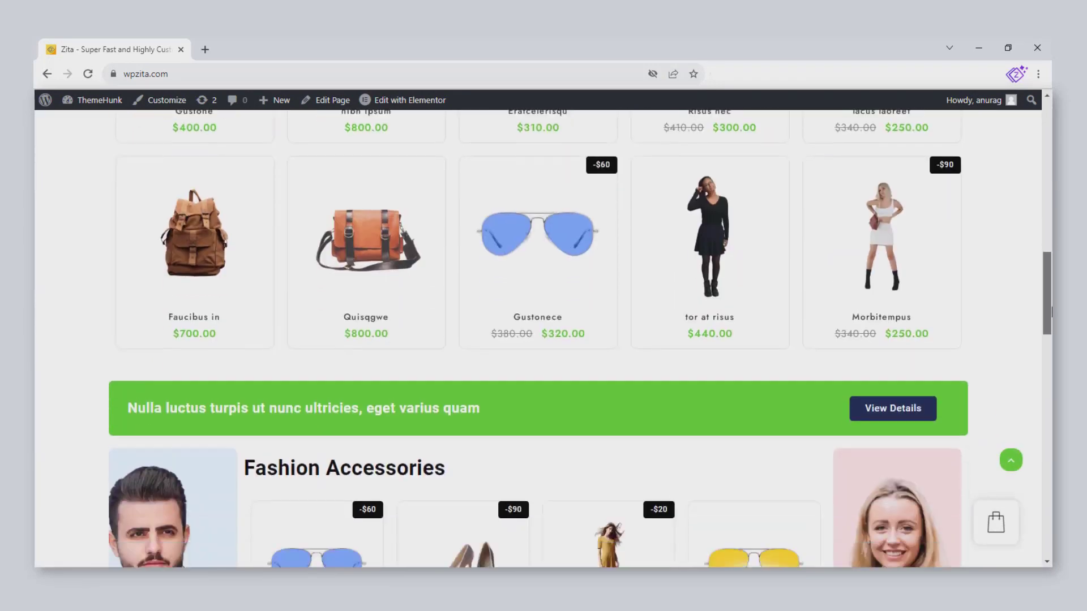
scroll(537, 340, "down", 16)
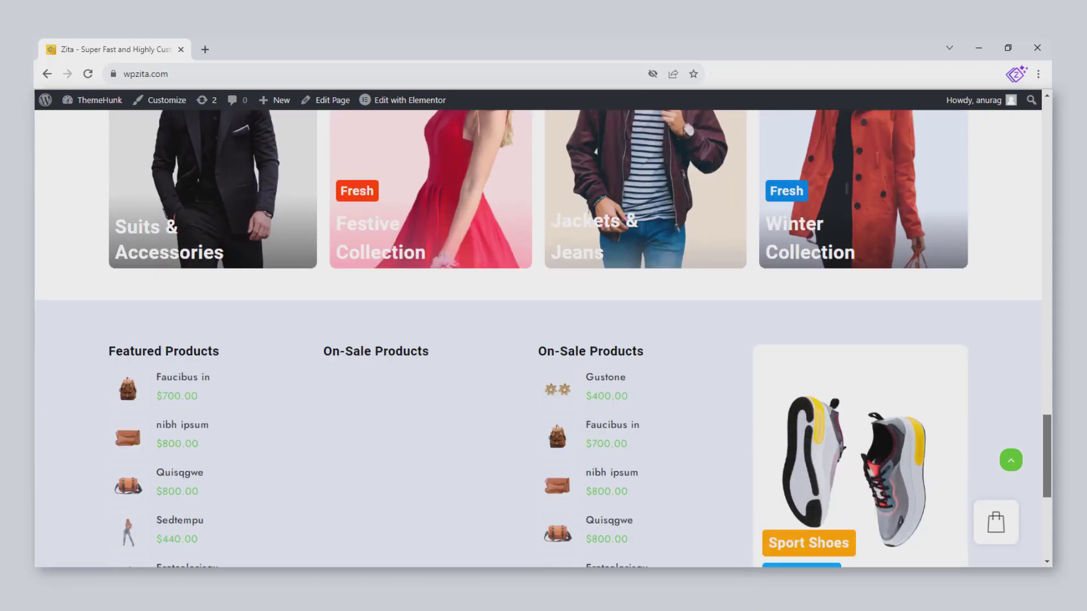
scroll(538, 339, "down", 2)
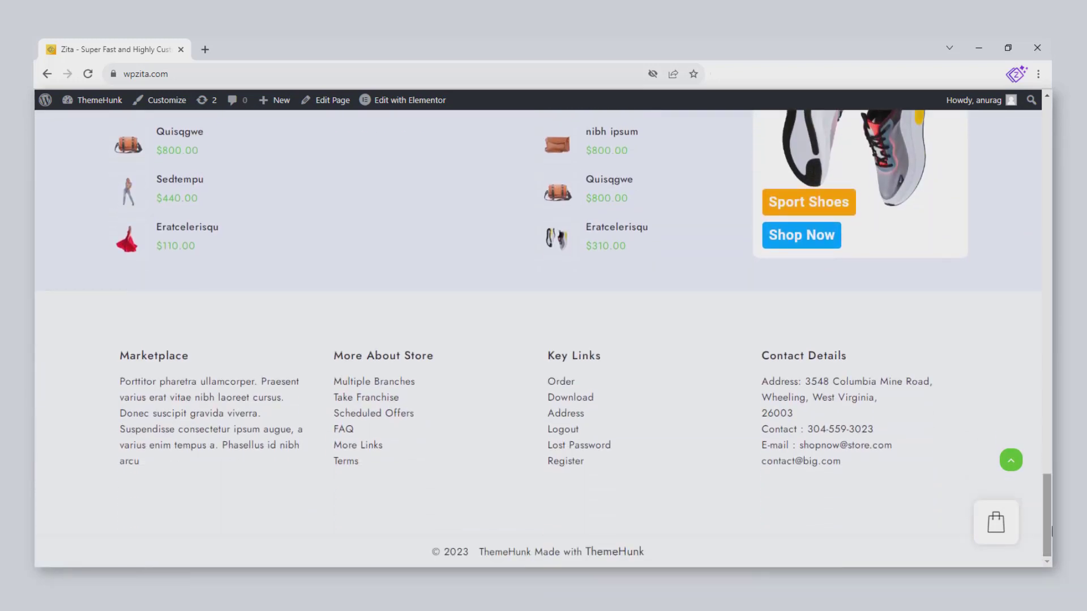
scroll(1051, 531, "up", 20)
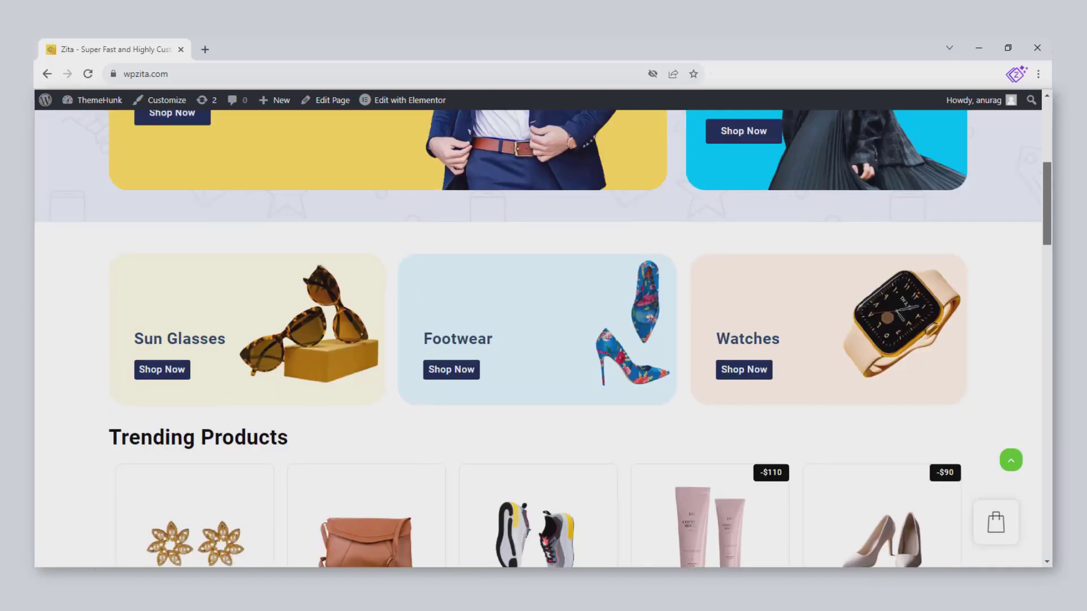